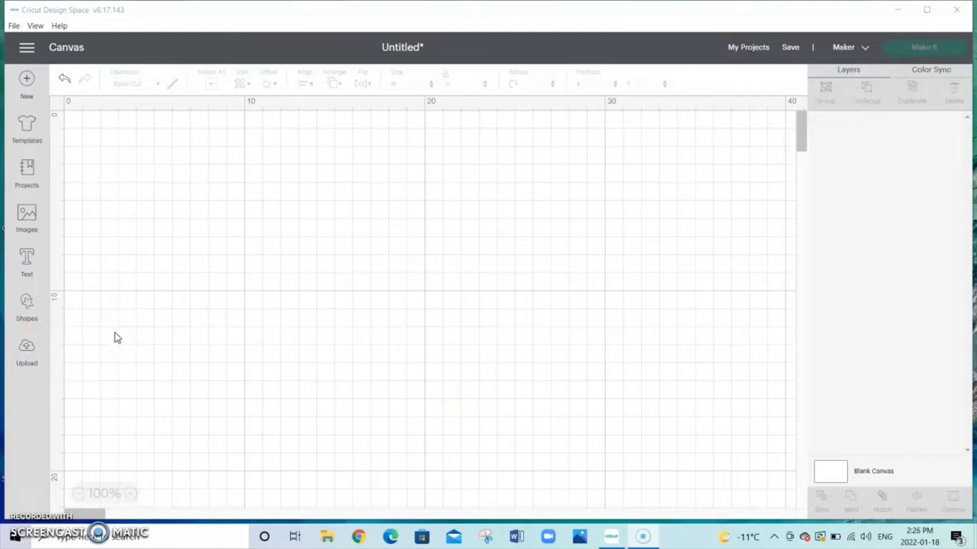
- Return to Cricut Design Space and start a new image upload from the Uploads page
click(150, 331)
click(358, 536)
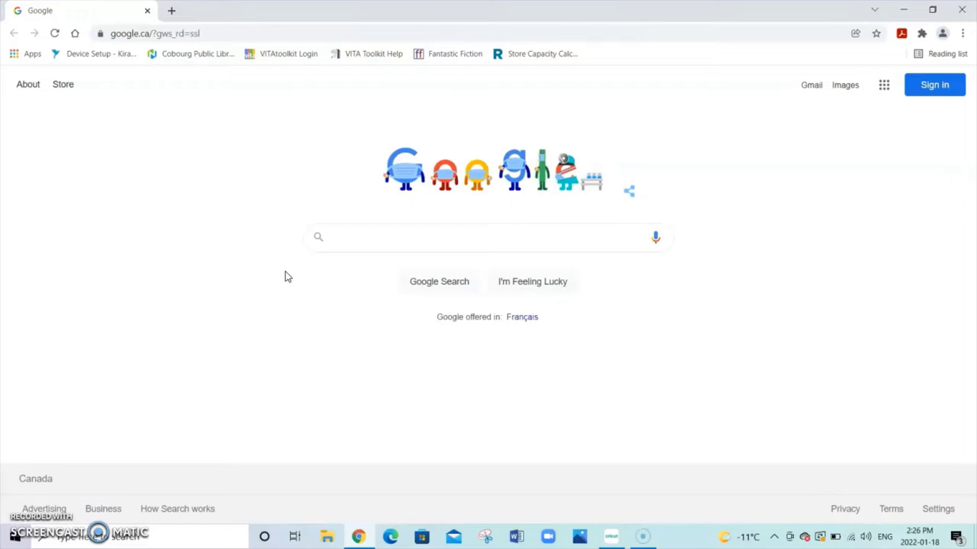
click(611, 537)
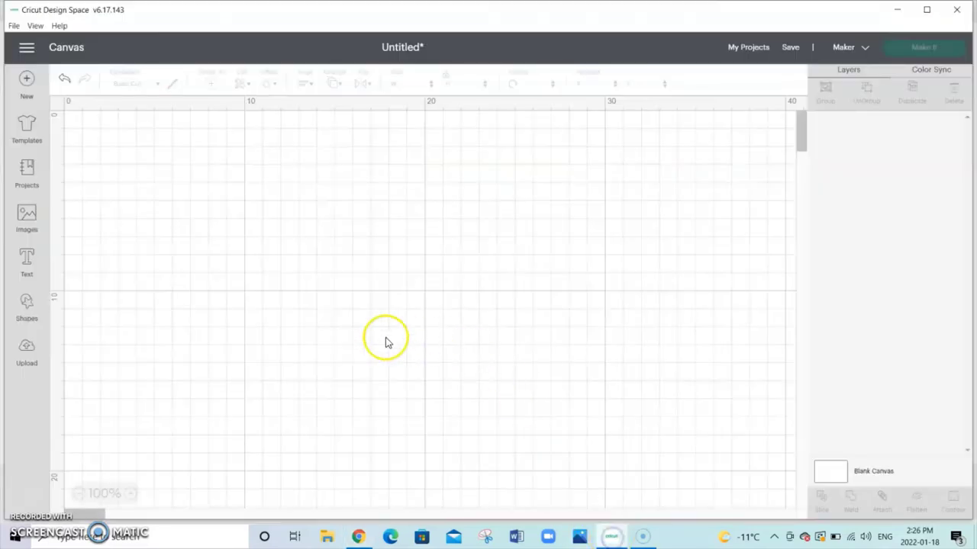
click(27, 349)
click(280, 273)
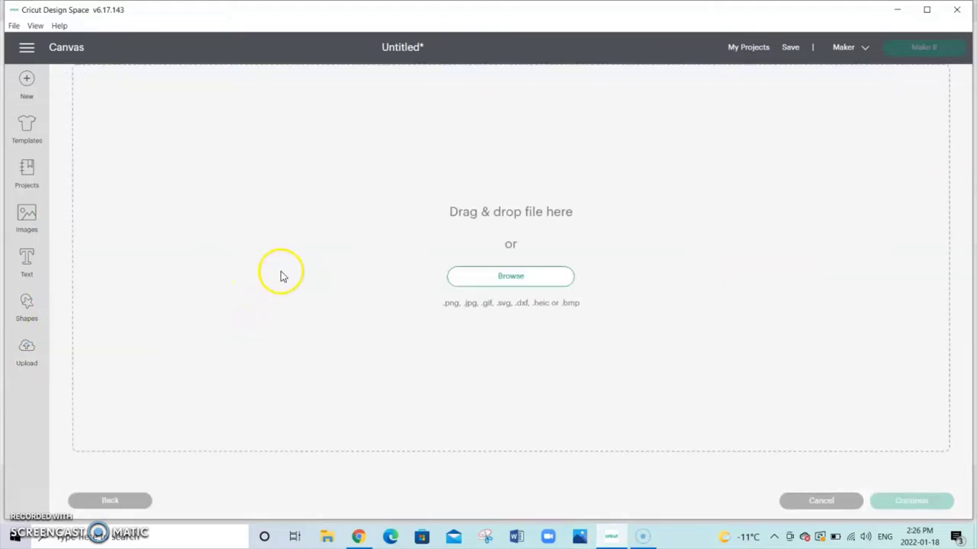
- Upload the S1603 snowflake file as a Simple image and continue to background removal
click(530, 278)
click(373, 122)
click(404, 305)
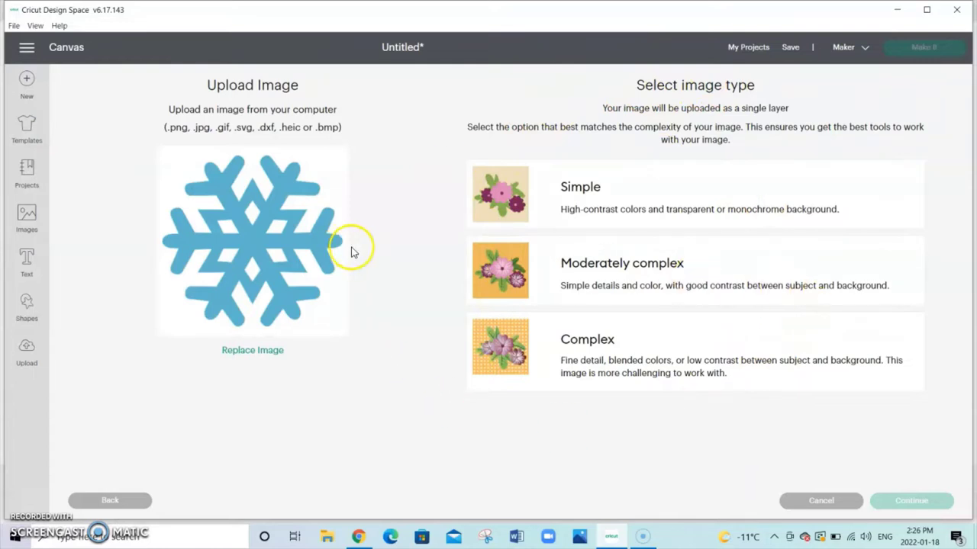
click(589, 198)
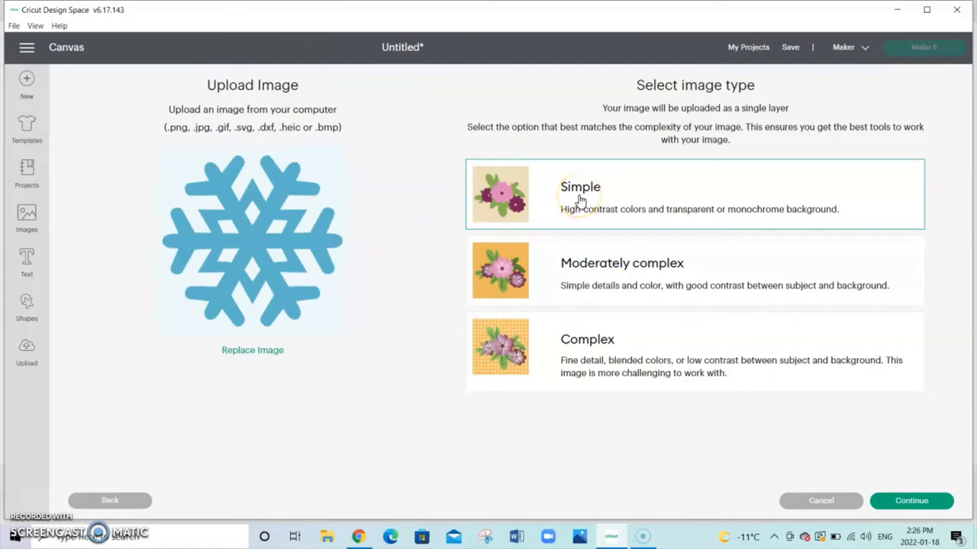
click(921, 504)
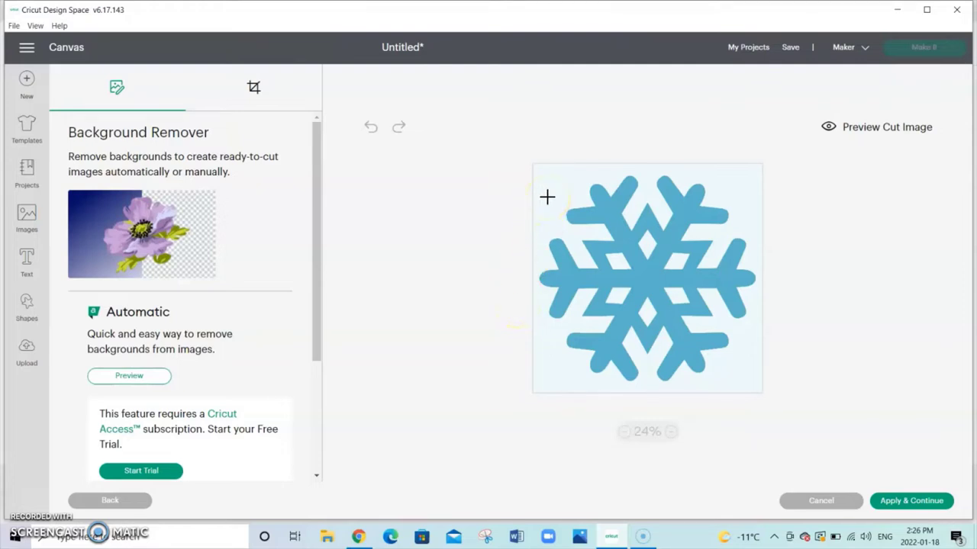
- Erase the light outer background, then restore all six inner diamonds of the snowflake
click(547, 196)
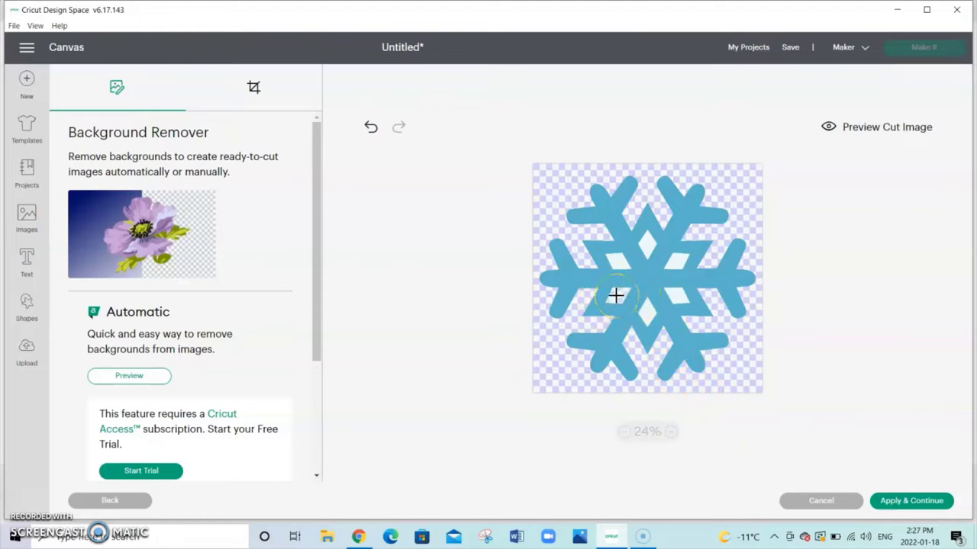
click(615, 295)
click(617, 264)
click(647, 246)
click(679, 260)
click(678, 294)
click(646, 311)
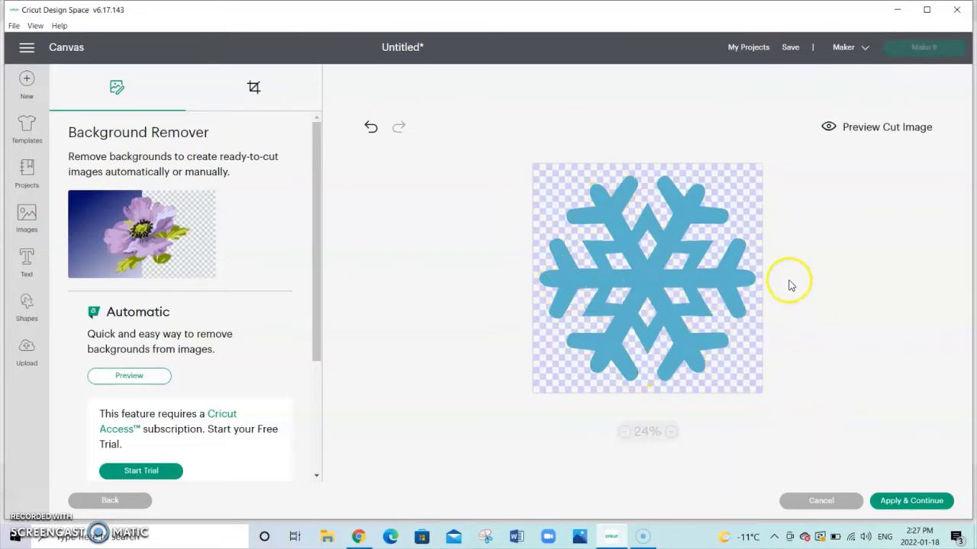
- Apply the background removal and finish uploading the S1603 snowflake as a Cut Image
click(928, 507)
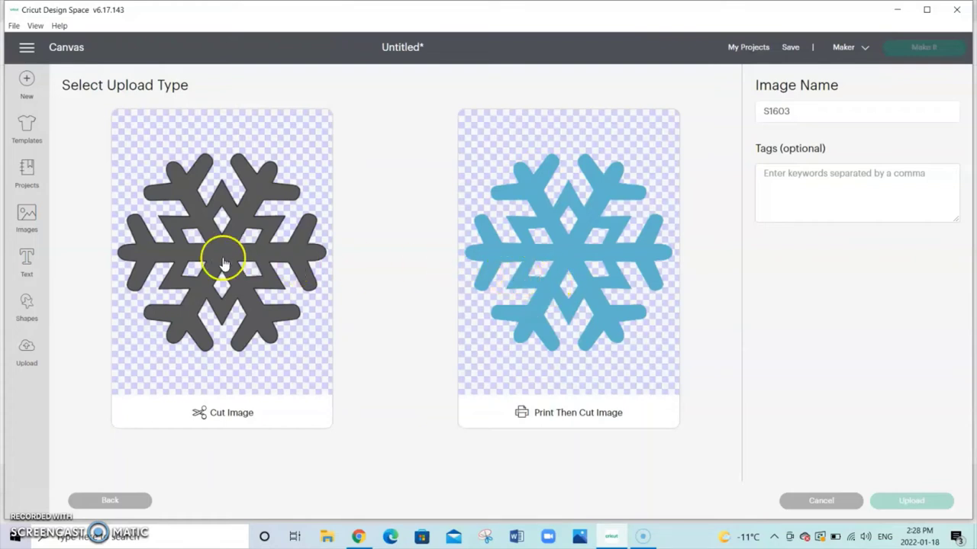
click(225, 264)
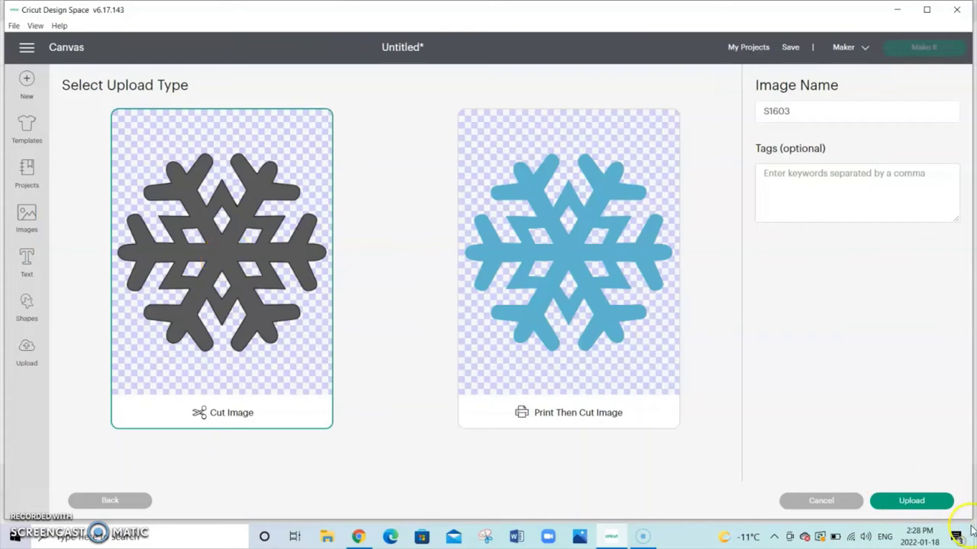
click(908, 500)
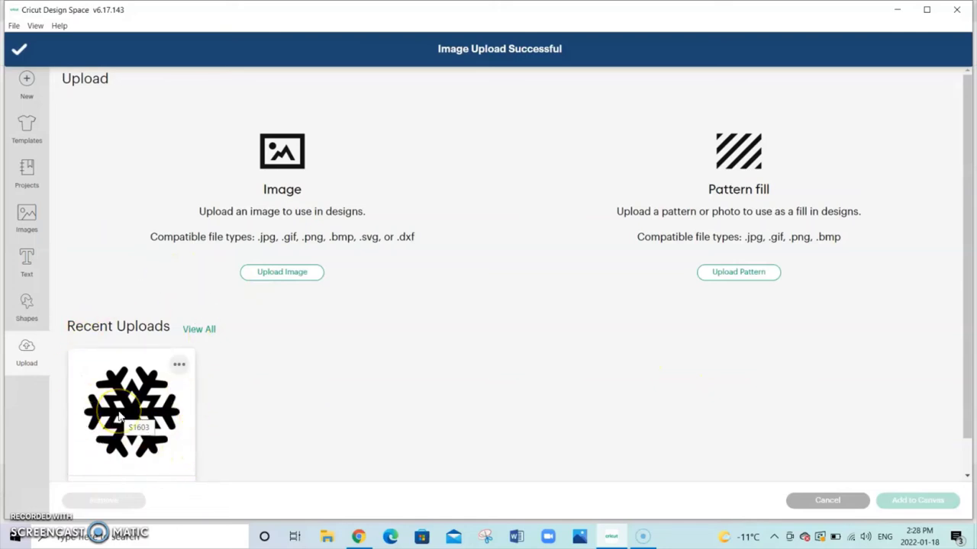
- Place the S1603 snowflake from Recent Uploads onto the canvas as a Basic Cut layer
click(122, 418)
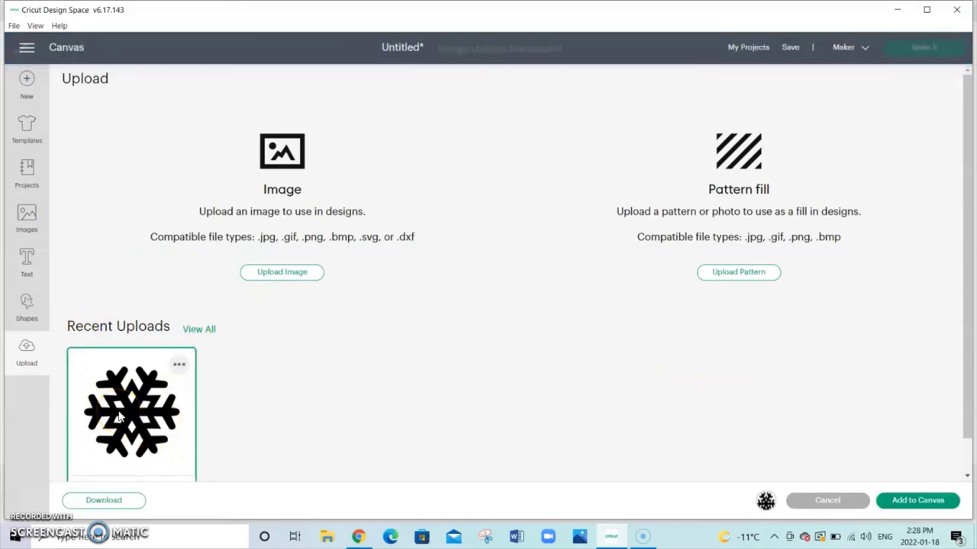
click(919, 500)
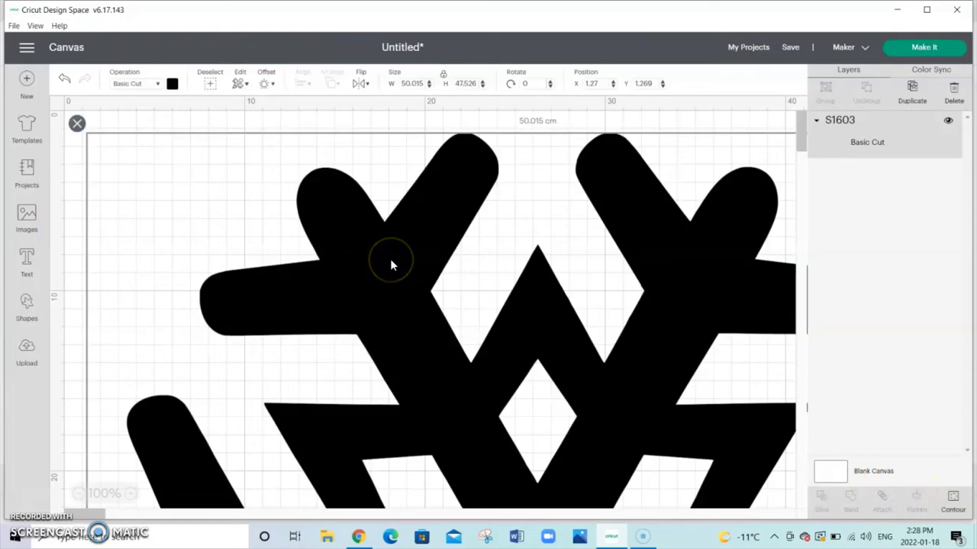
click(27, 353)
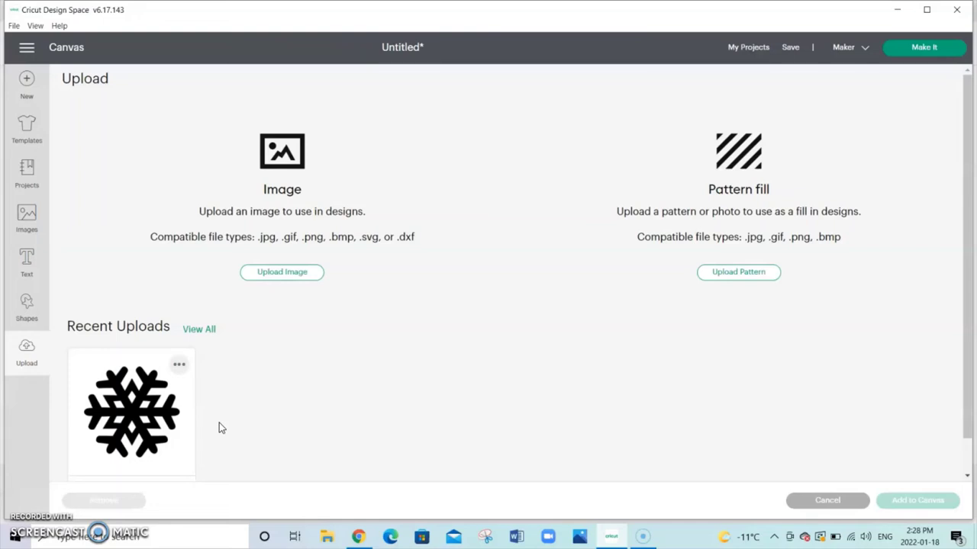
click(845, 502)
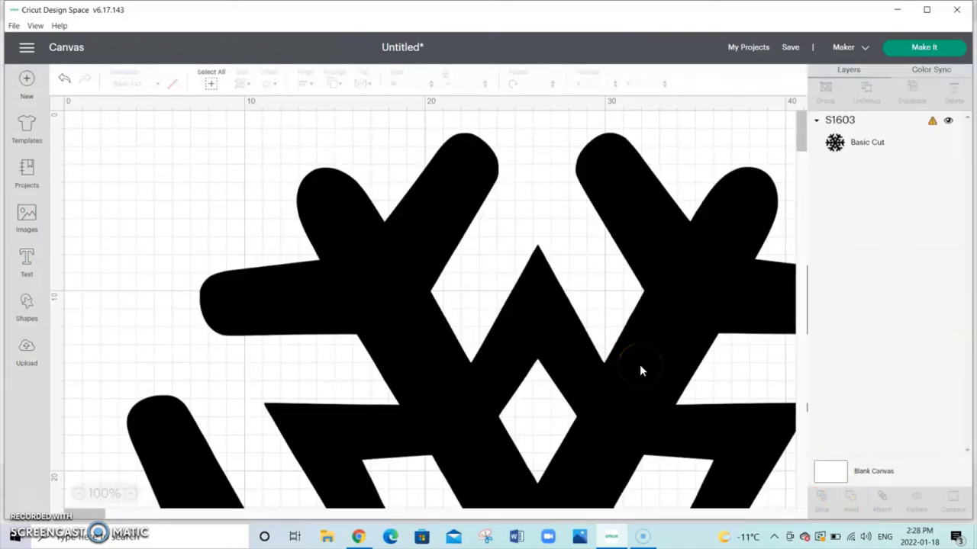
- Change the snowflake's width from 50.015 to 30 cm, giving a 28.507 cm height
click(641, 370)
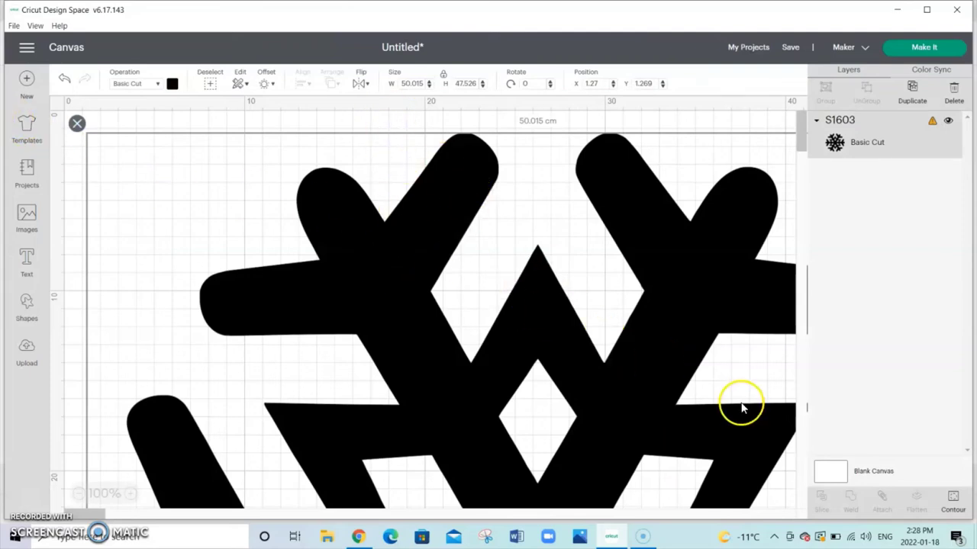
drag(806, 144, 811, 124)
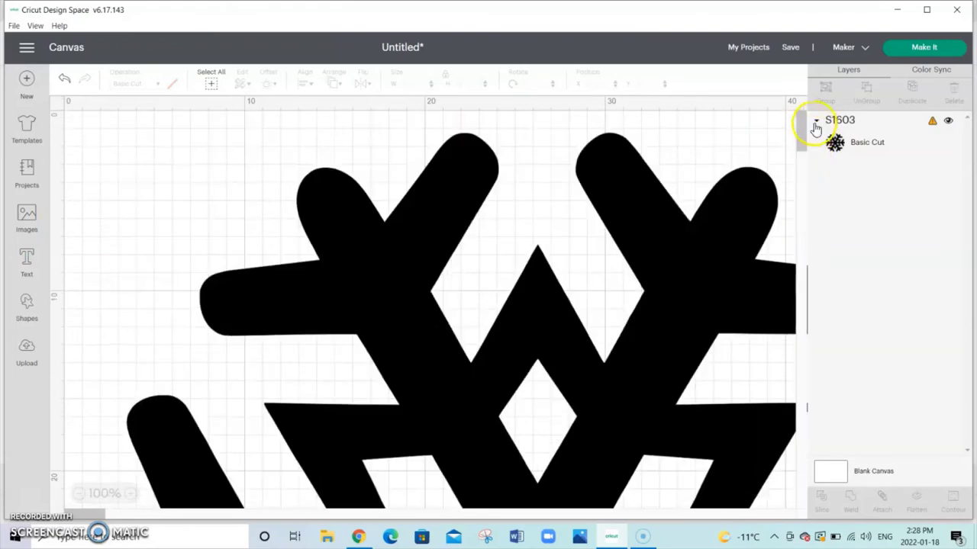
click(643, 267)
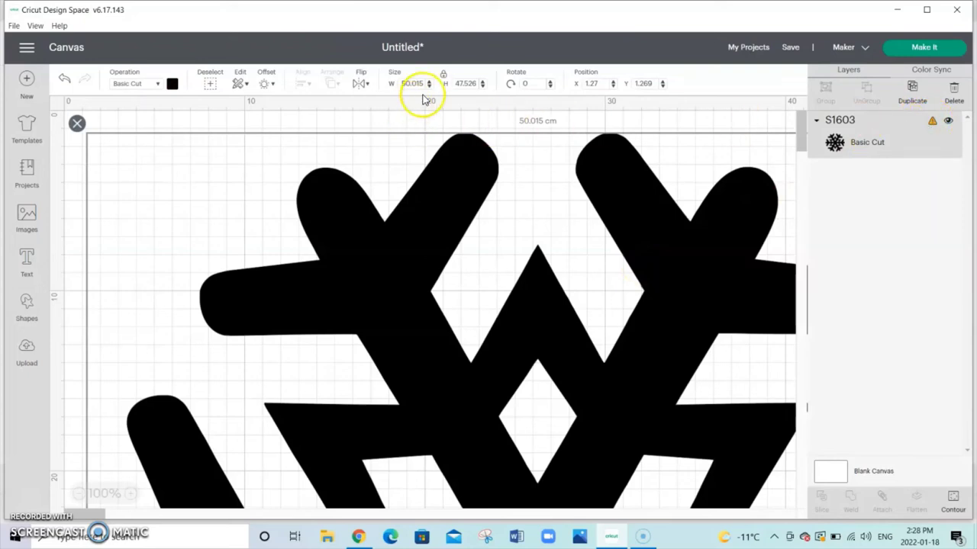
drag(422, 83, 383, 87)
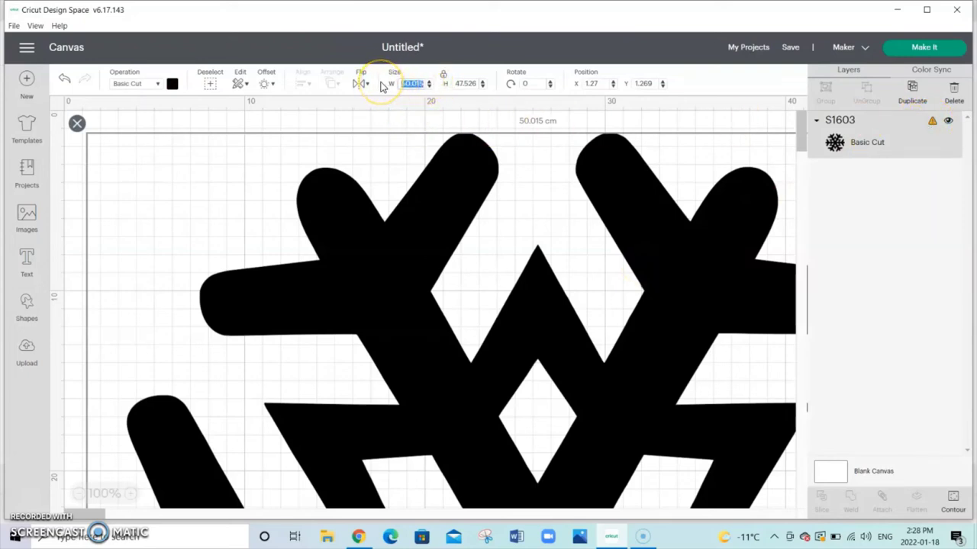
text(30)
key(Return)
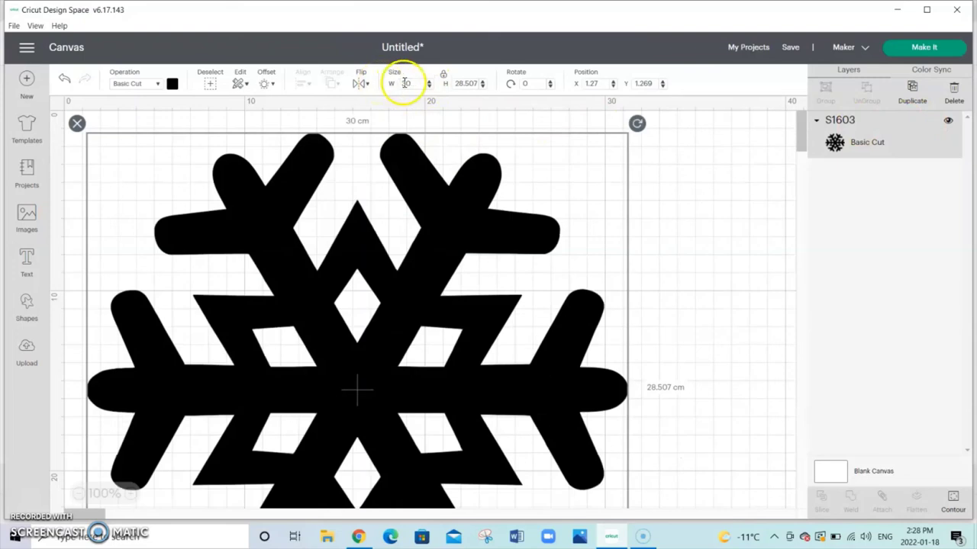